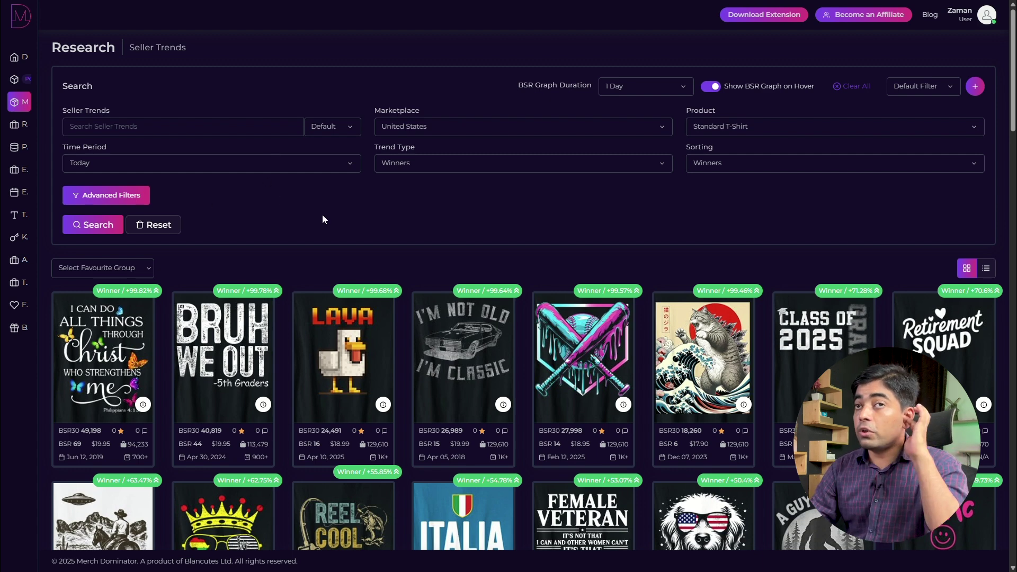
Examine the Seller Trends winners for standard T-shirts in the United States, comparing designs, BSR, prices and trend gains
scroll(230, 173, "down", 2)
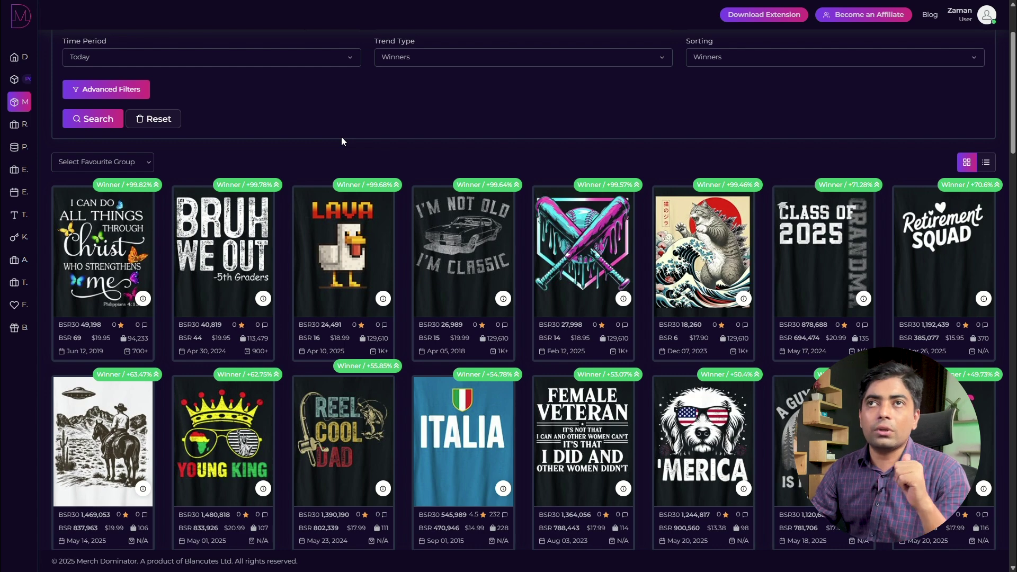
scroll(342, 141, "down", 1)
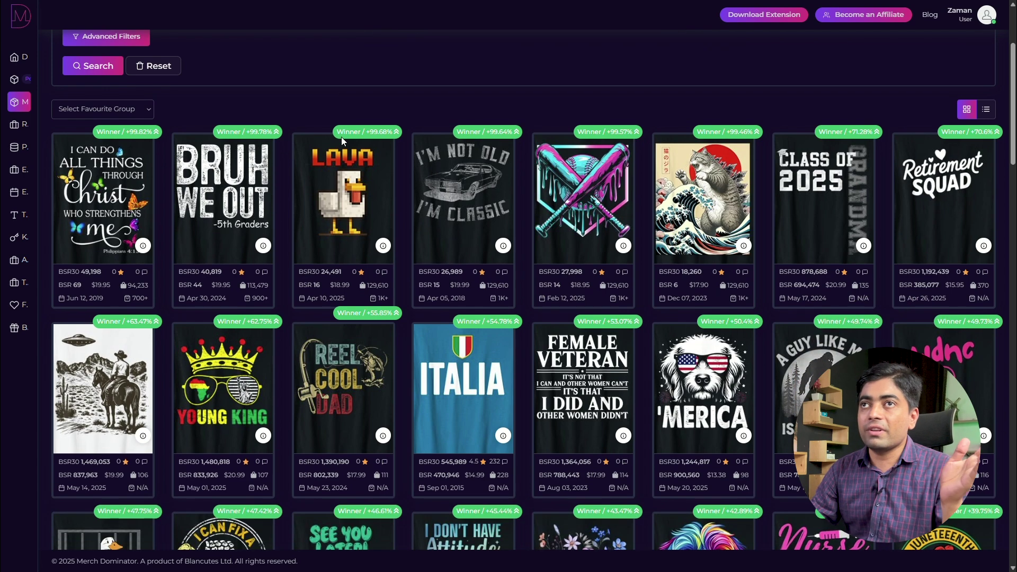
scroll(341, 140, "down", 2)
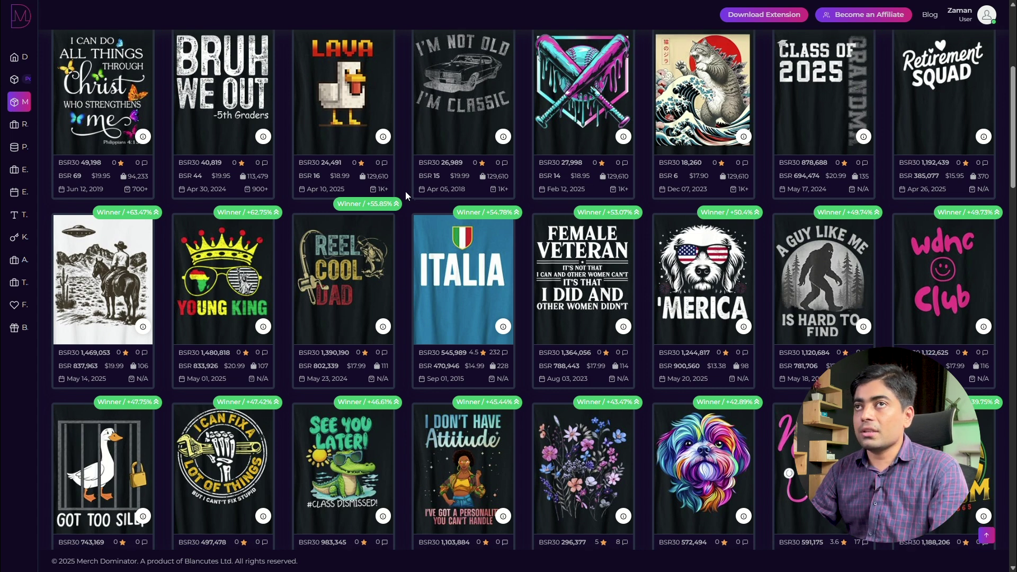
scroll(405, 196, "down", 2)
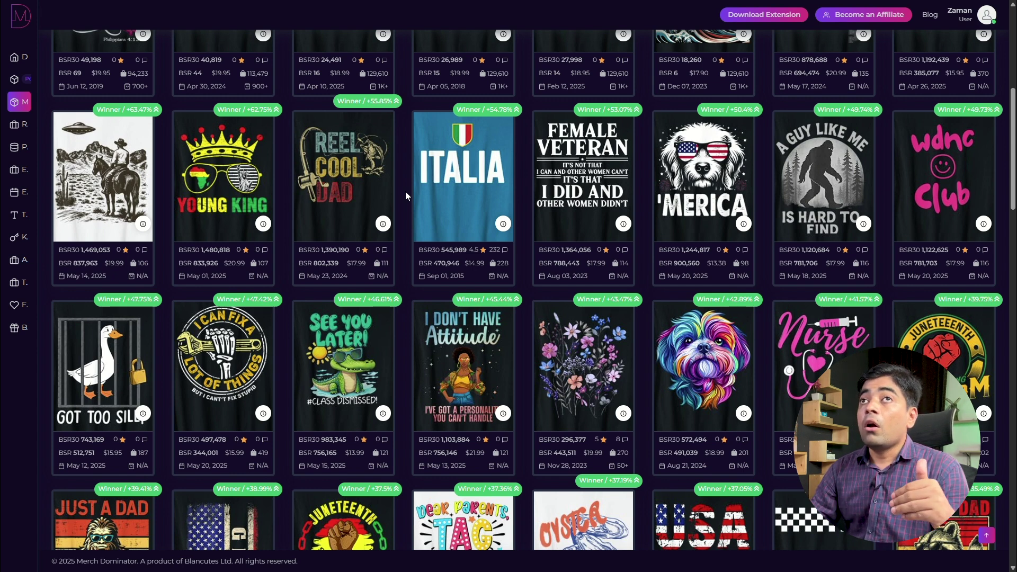
scroll(406, 196, "down", 1)
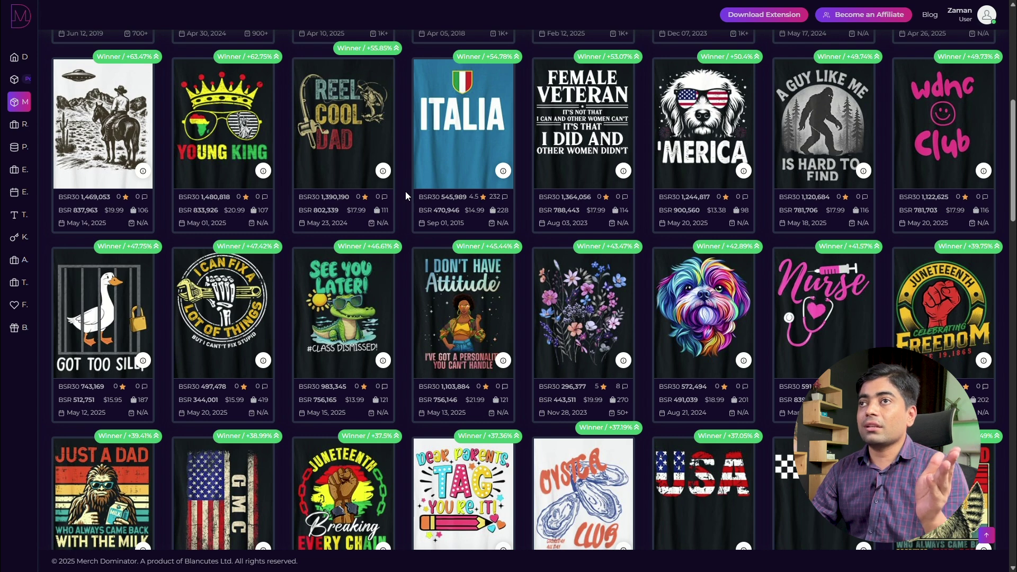
scroll(406, 196, "down", 3)
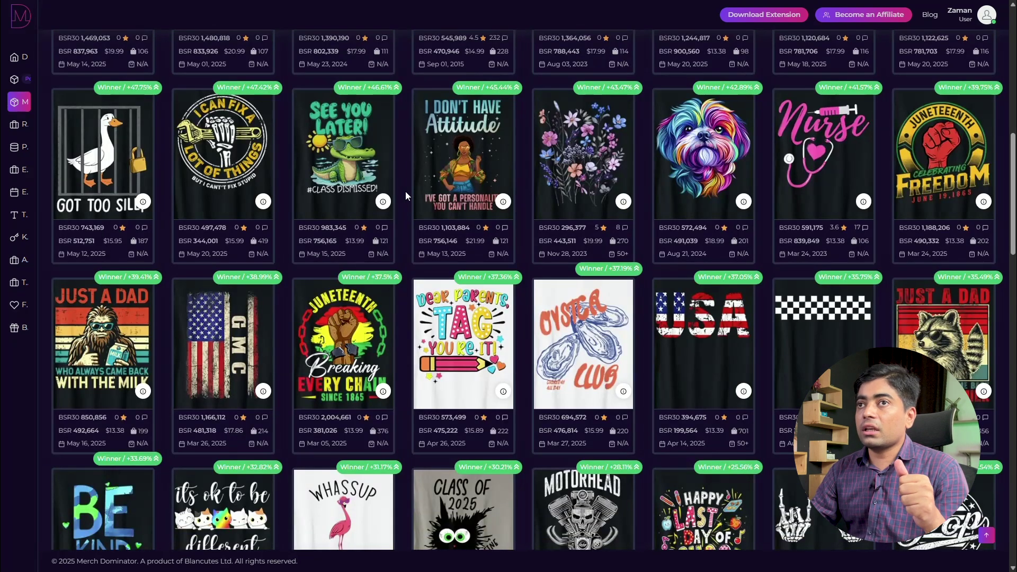
scroll(405, 196, "down", 2)
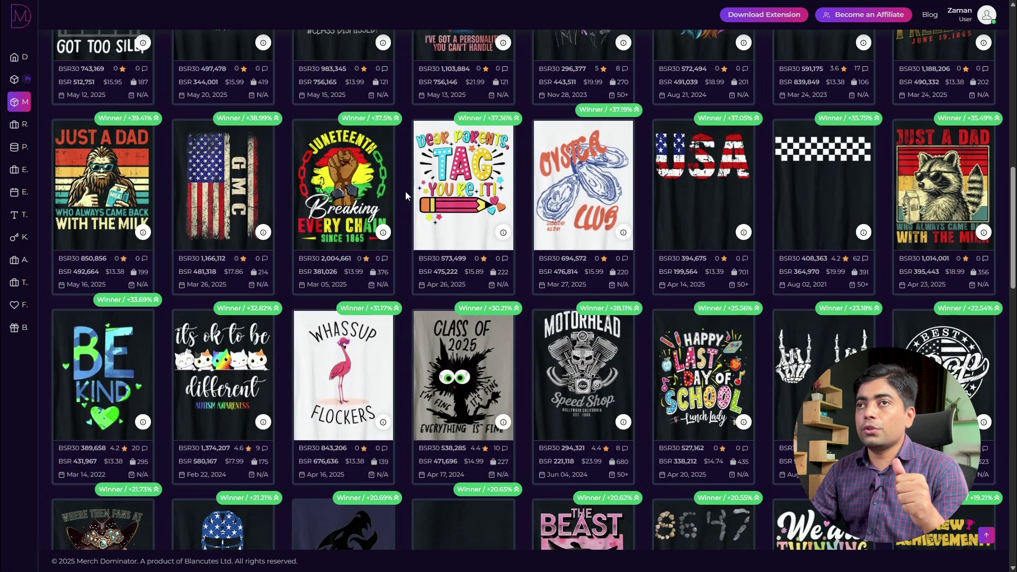
scroll(406, 195, "down", 3)
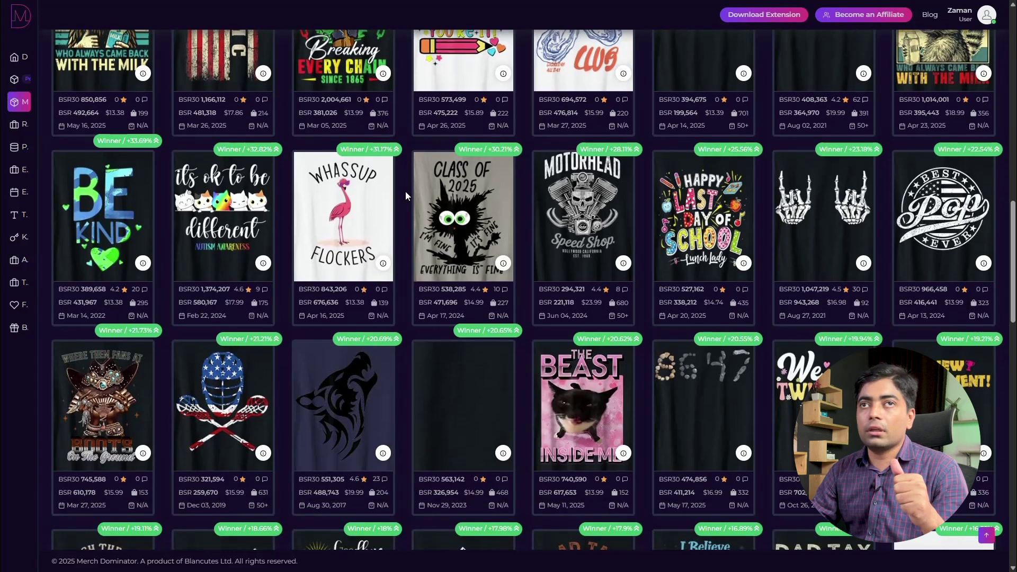
scroll(406, 196, "down", 4)
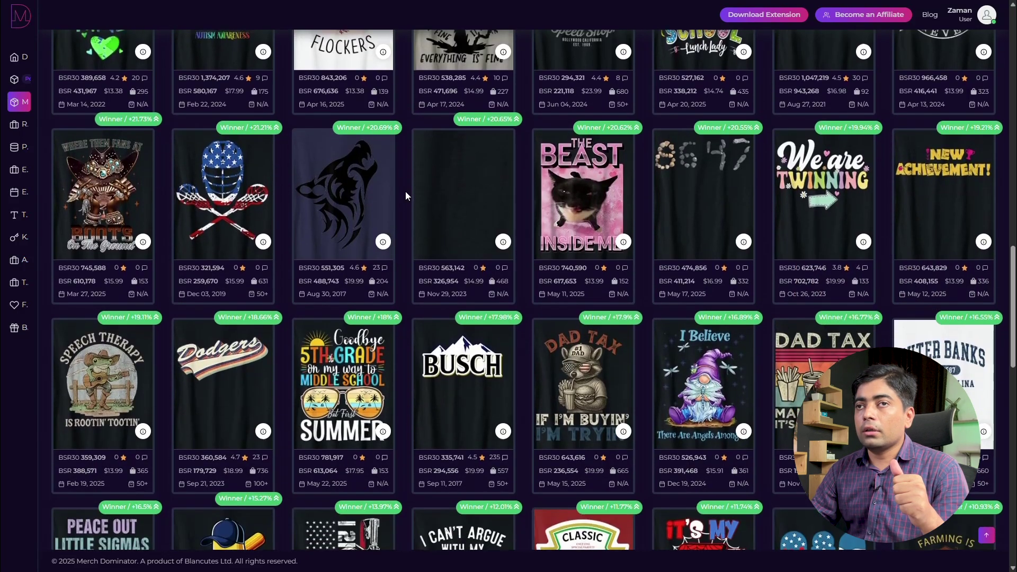
scroll(406, 196, "down", 2)
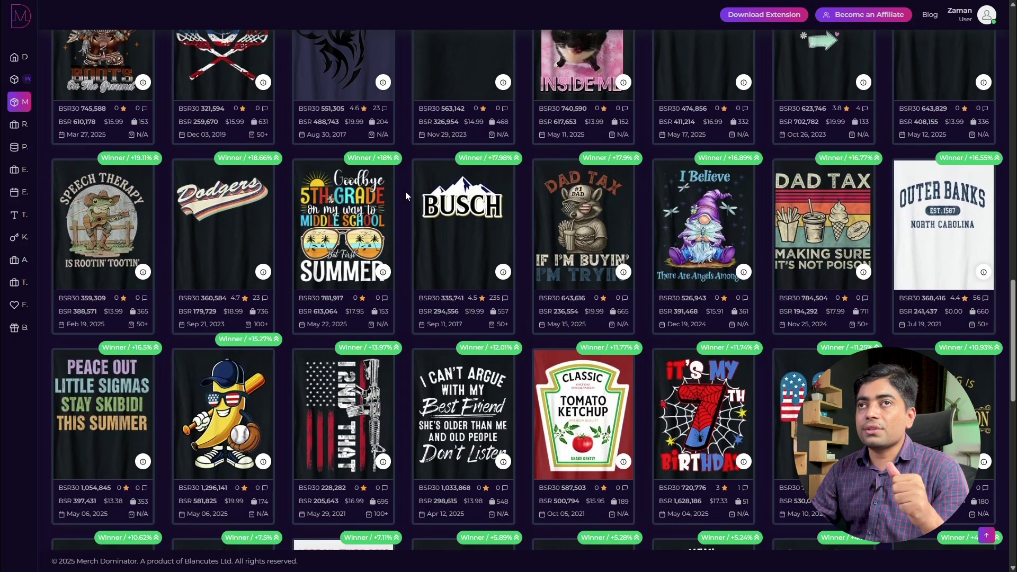
scroll(406, 196, "down", 3)
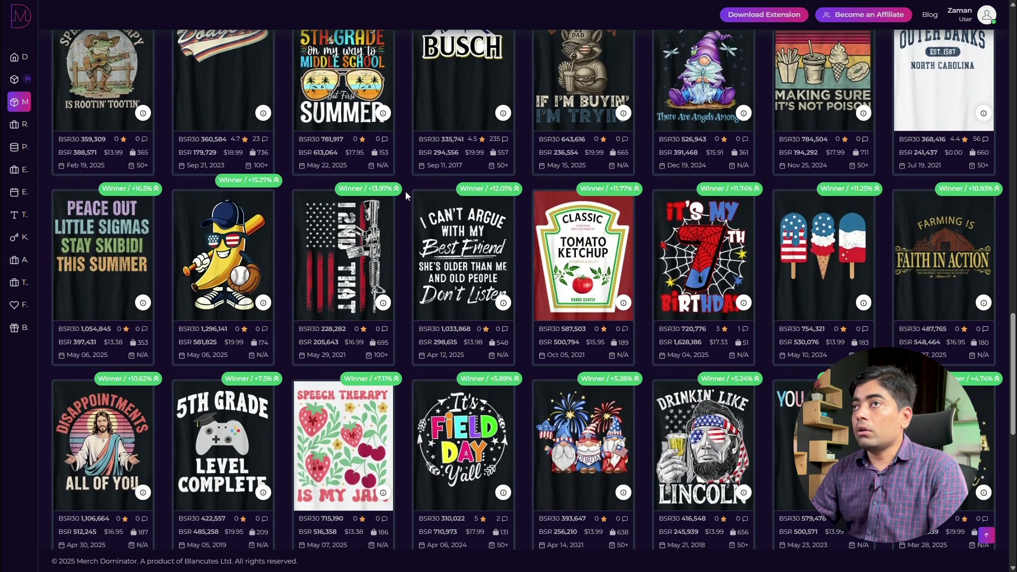
scroll(406, 196, "down", 1)
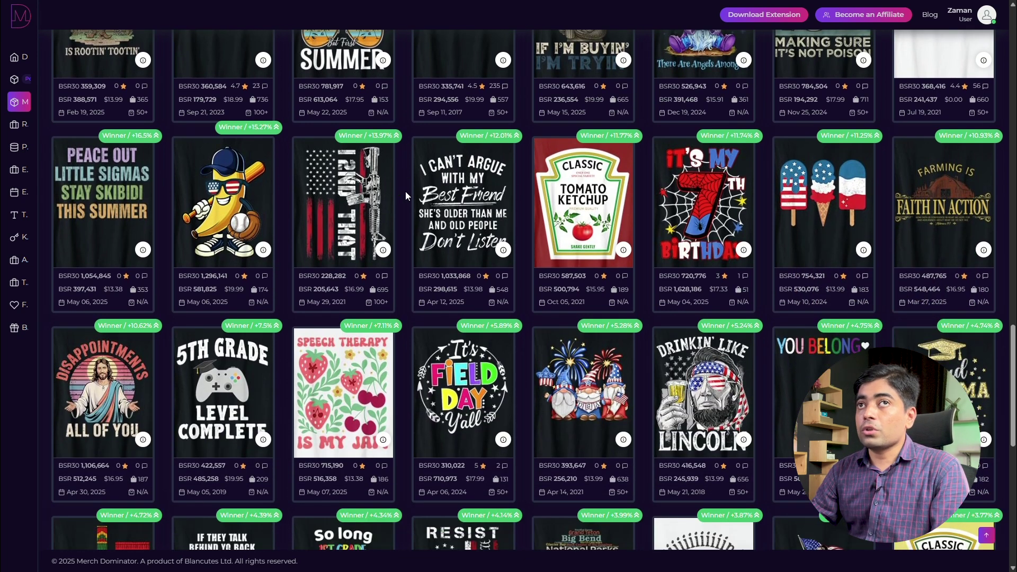
scroll(405, 196, "down", 2)
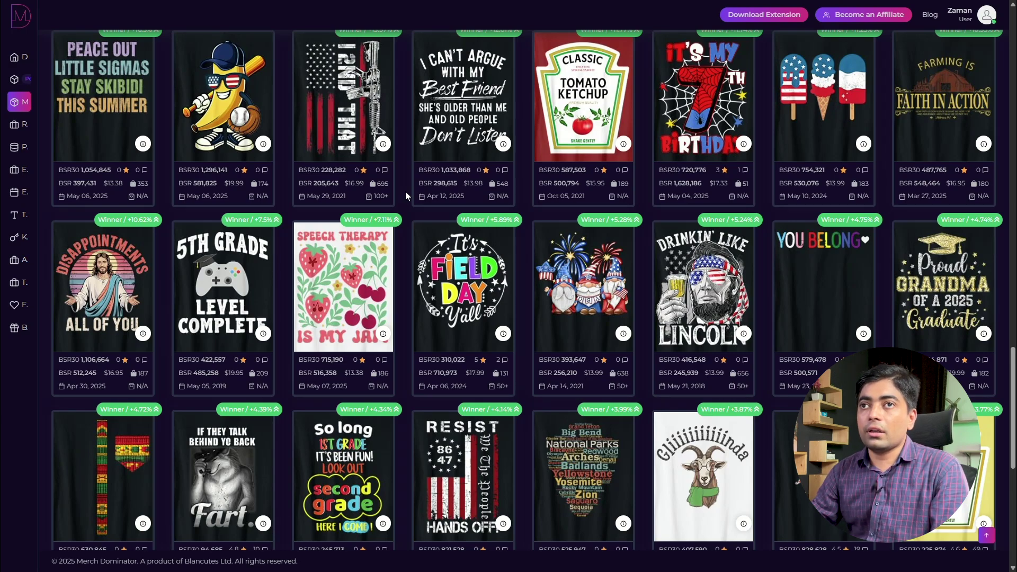
scroll(407, 195, "down", 3)
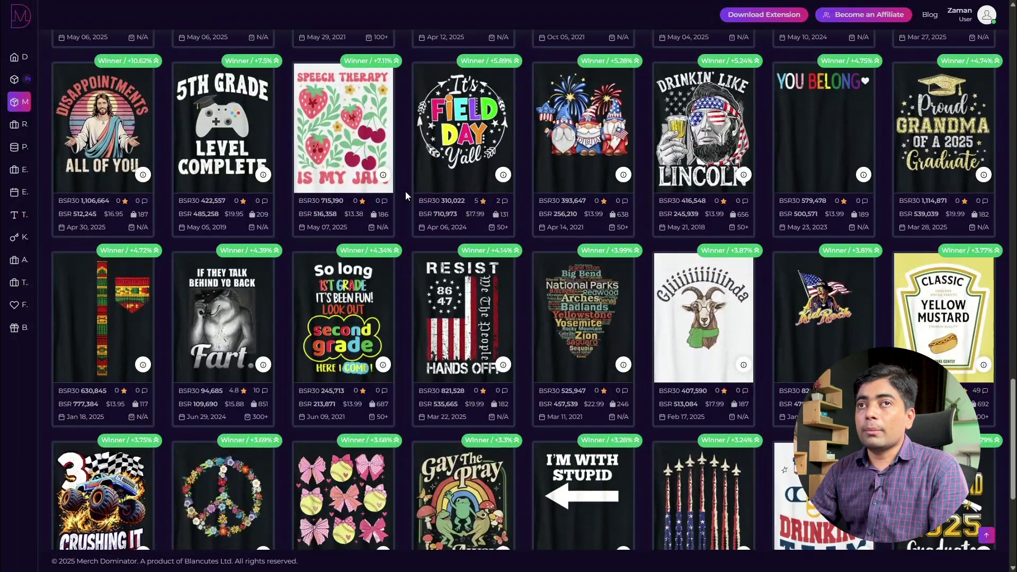
scroll(405, 196, "down", 3)
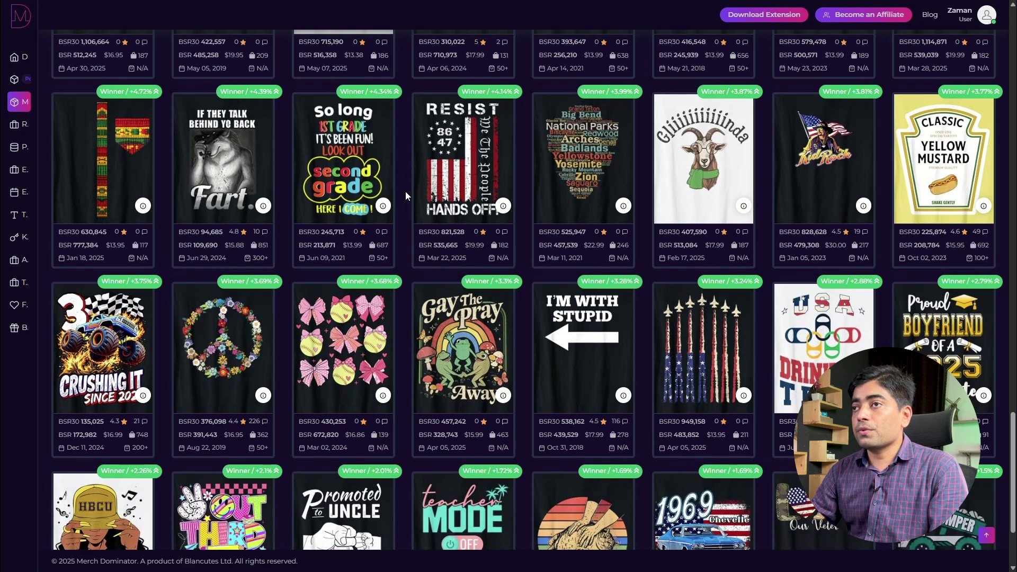
scroll(406, 196, "down", 2)
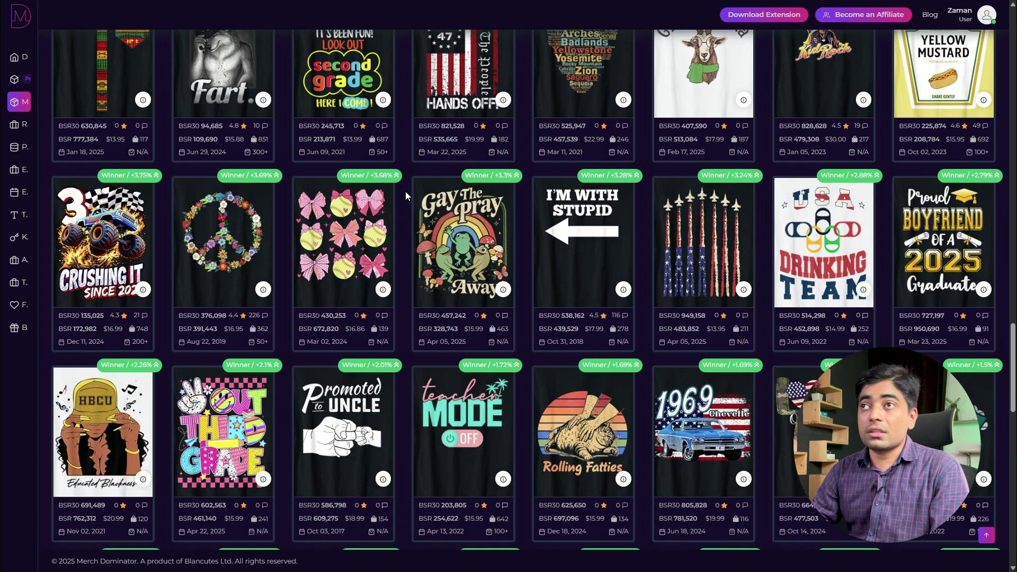
scroll(405, 196, "down", 4)
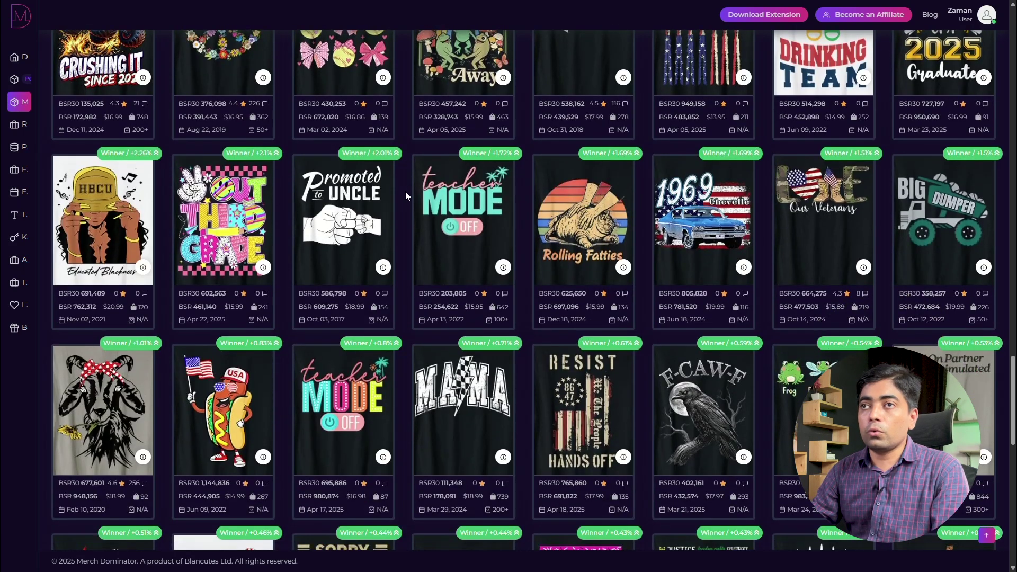
scroll(405, 196, "down", 1)
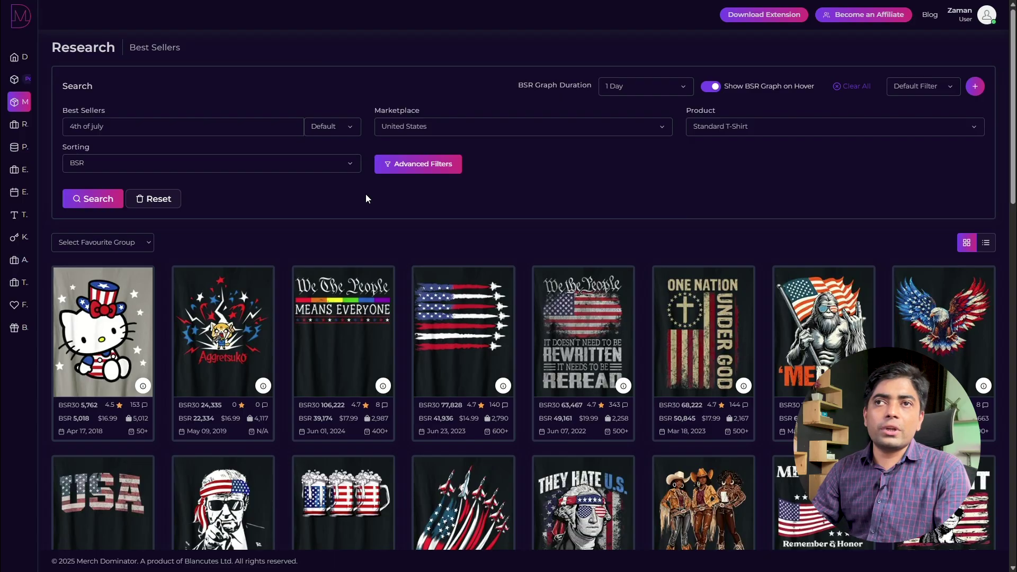
Examine the Best Sellers results for "4th of july" standard T-shirts sorted by BSR, comparing design themes, sales ranks and publication dates
scroll(367, 197, "down", 1)
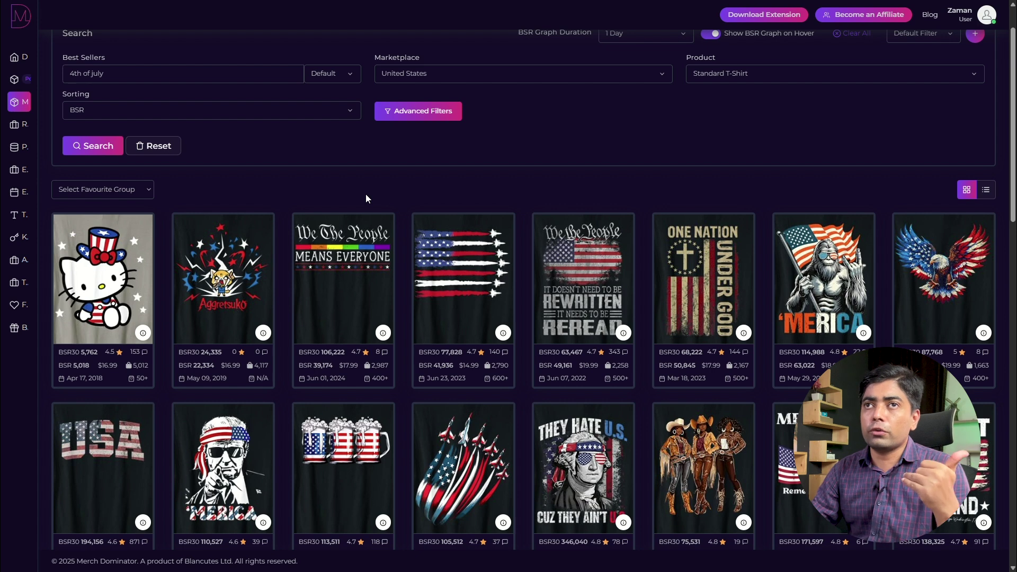
scroll(371, 196, "down", 2)
mouse_move(400, 257)
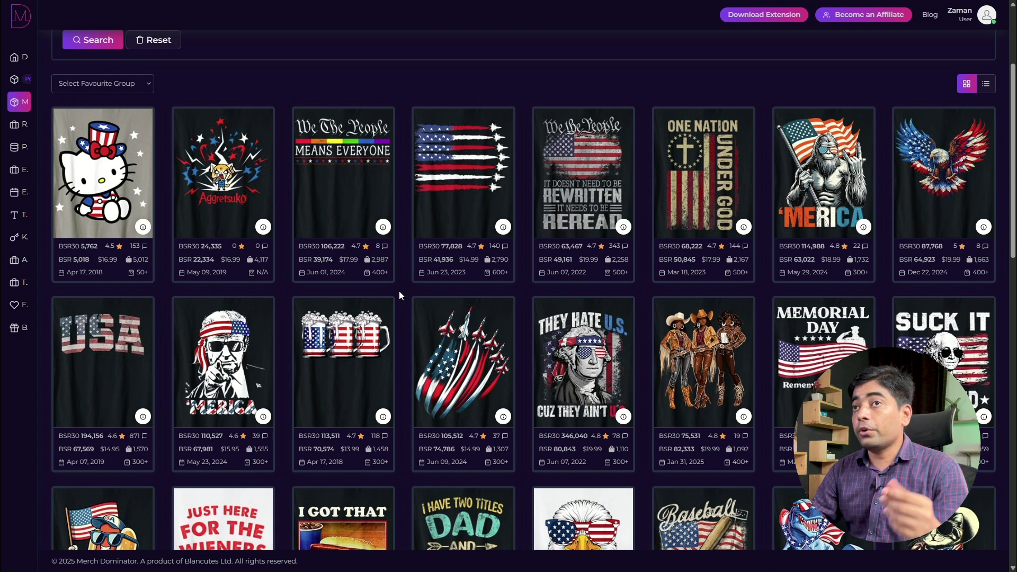
scroll(398, 294, "down", 1)
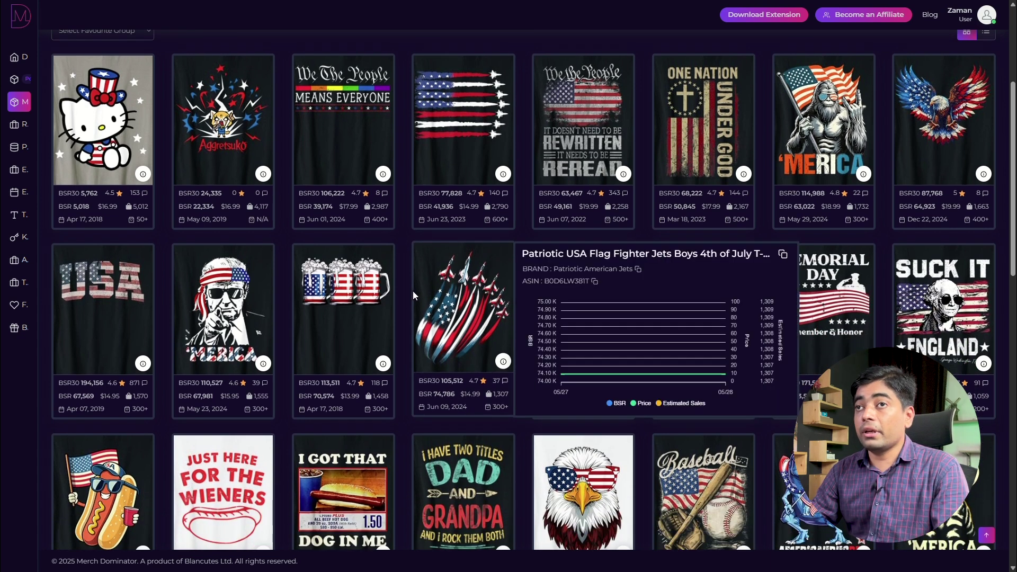
scroll(402, 291, "down", 1)
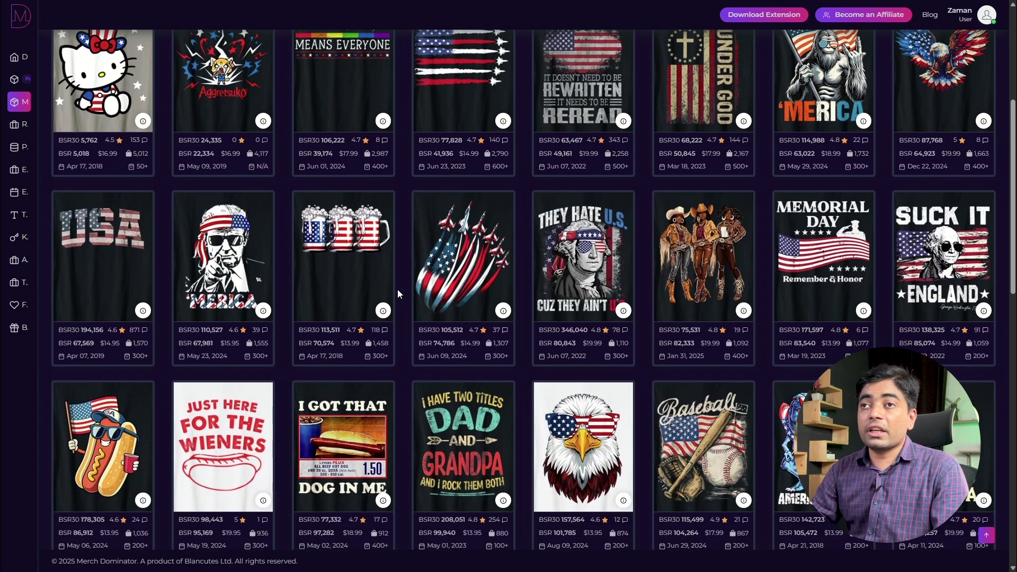
scroll(402, 296, "down", 1)
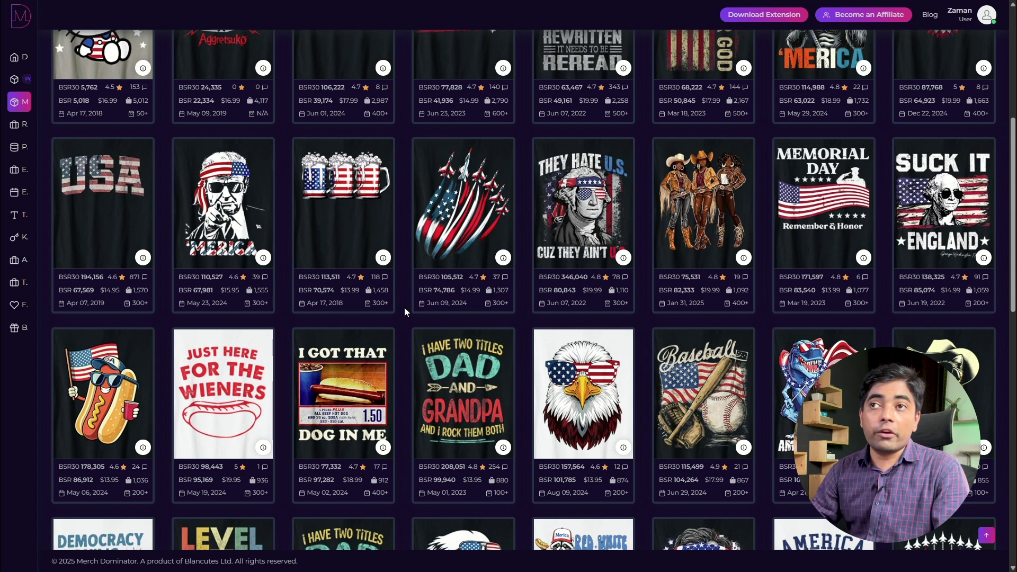
scroll(398, 321, "down", 1)
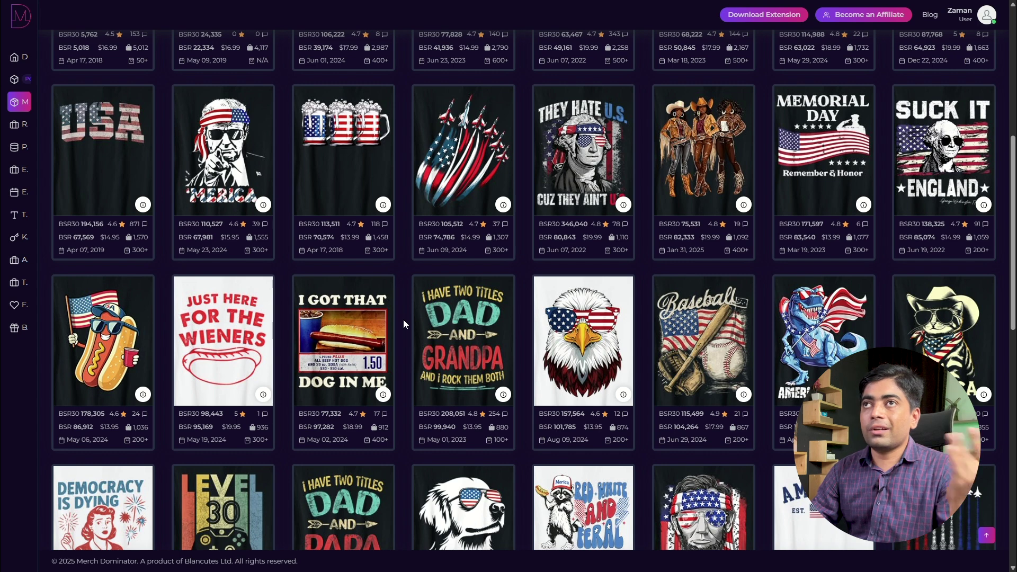
scroll(403, 319, "down", 3)
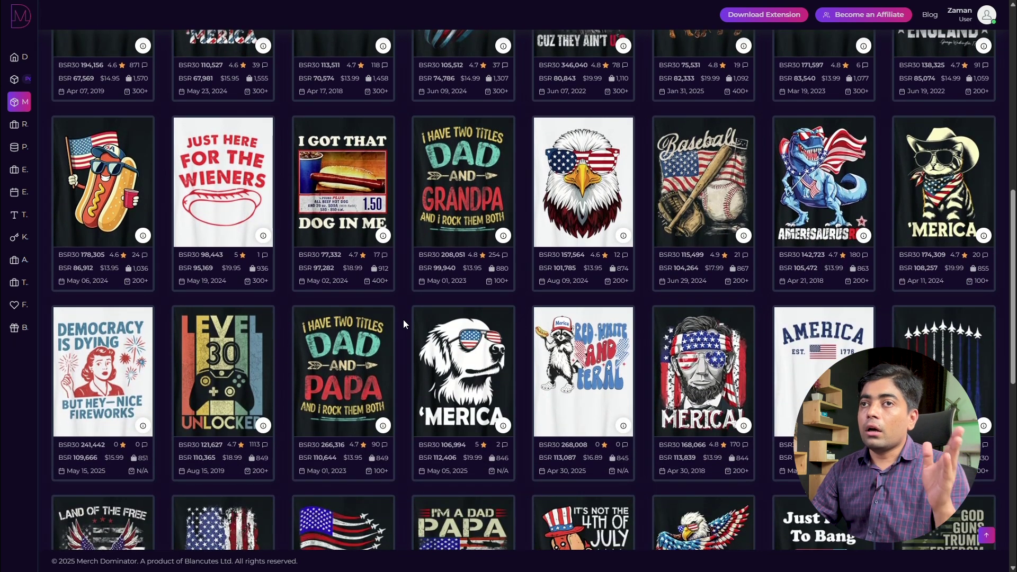
scroll(402, 320, "down", 2)
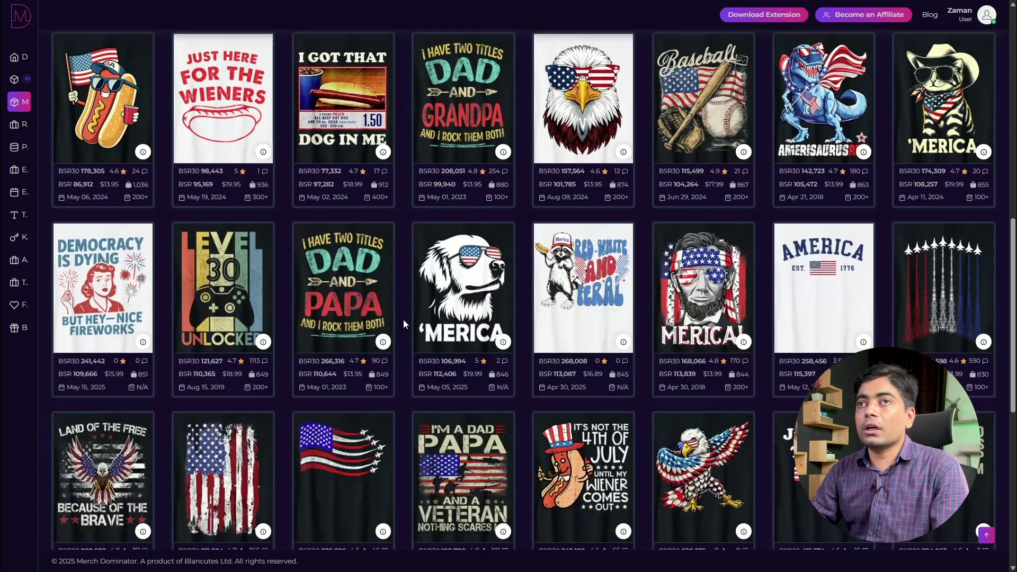
scroll(404, 324, "down", 3)
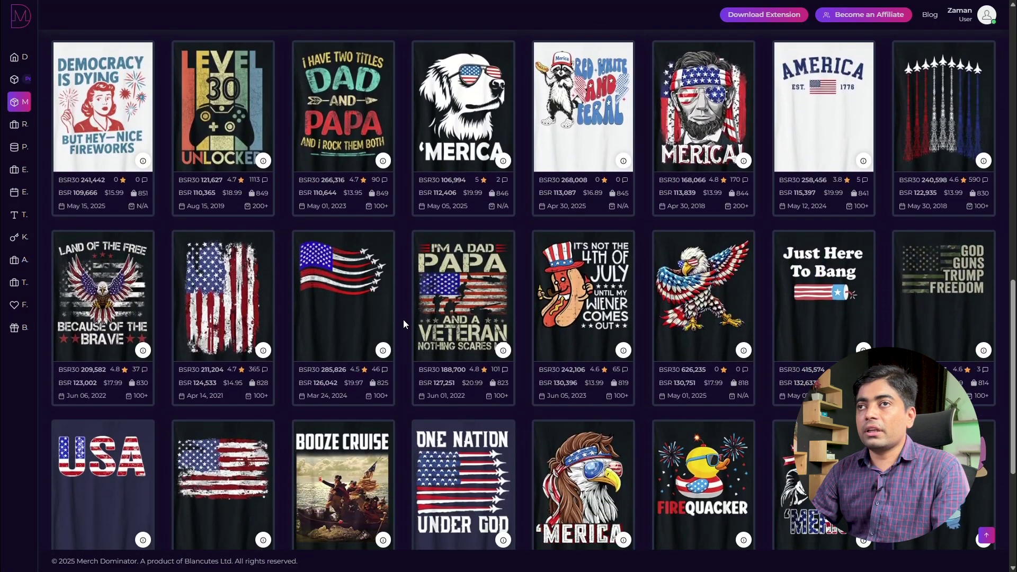
scroll(404, 324, "down", 1)
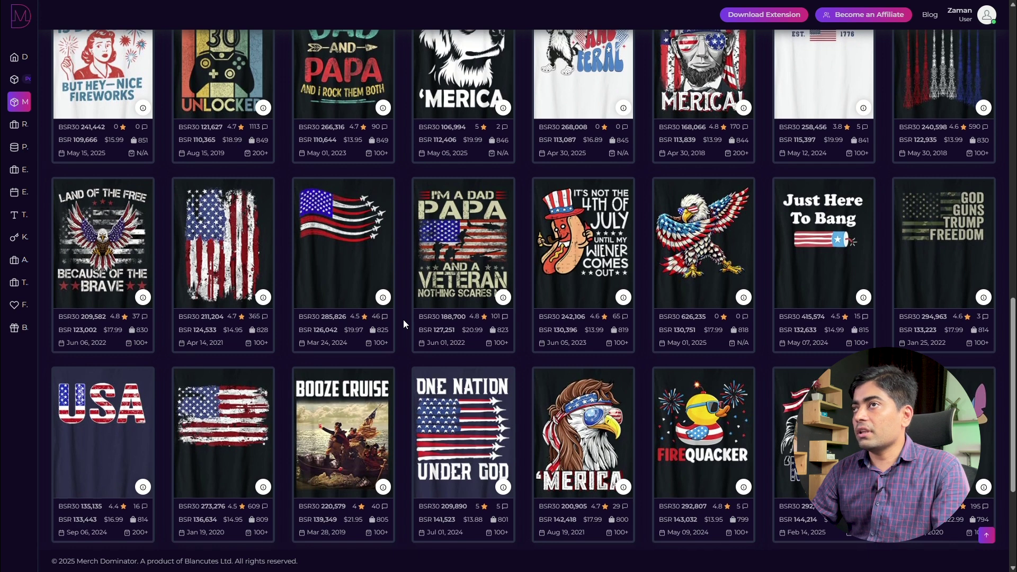
scroll(404, 324, "down", 2)
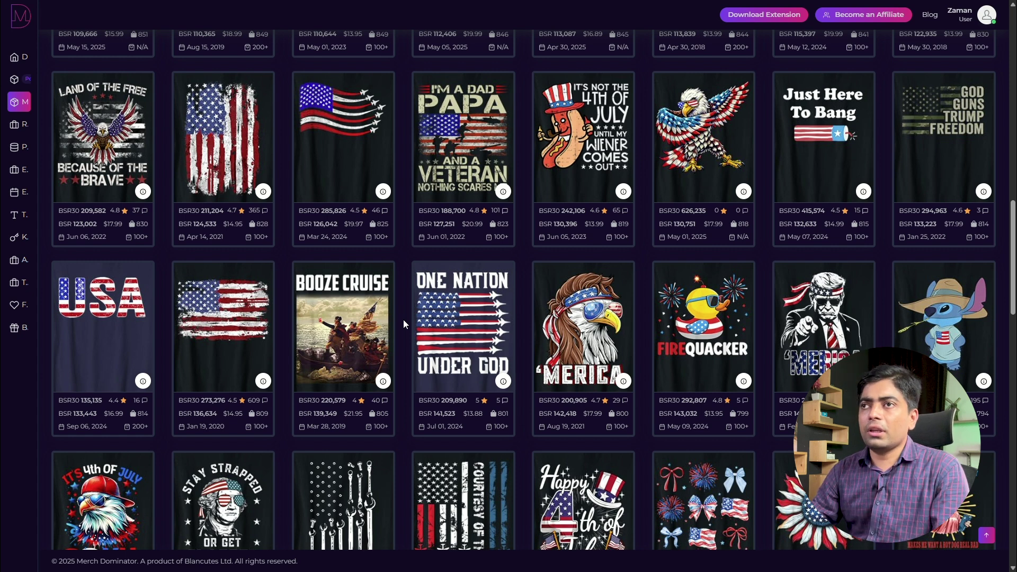
scroll(403, 319, "down", 1)
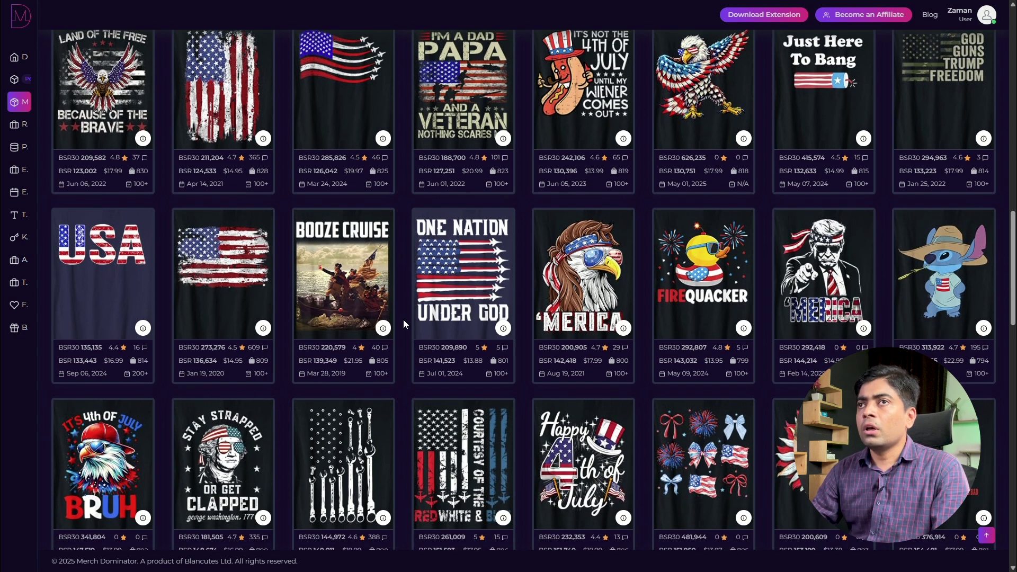
scroll(402, 319, "down", 2)
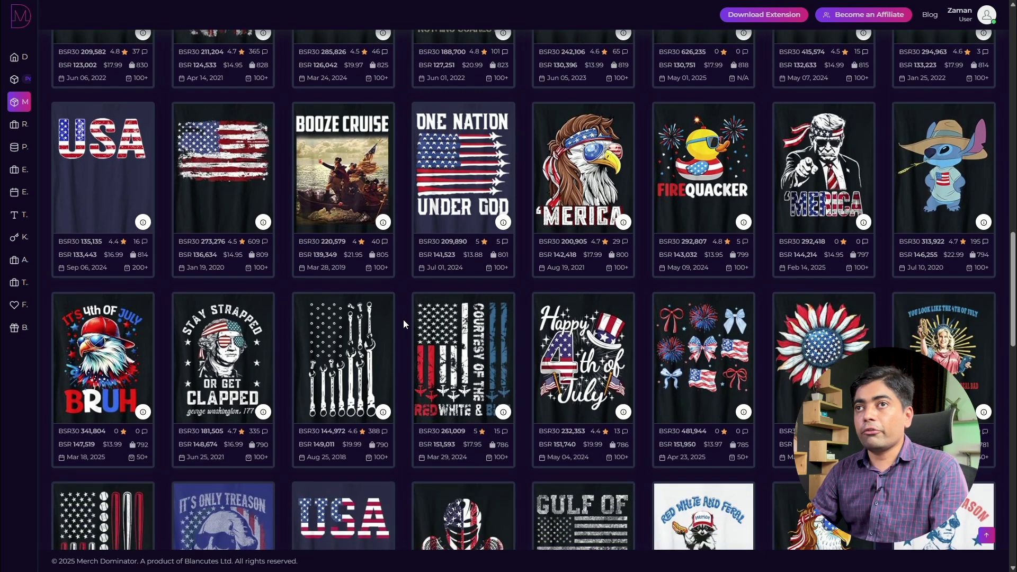
scroll(403, 323, "down", 2)
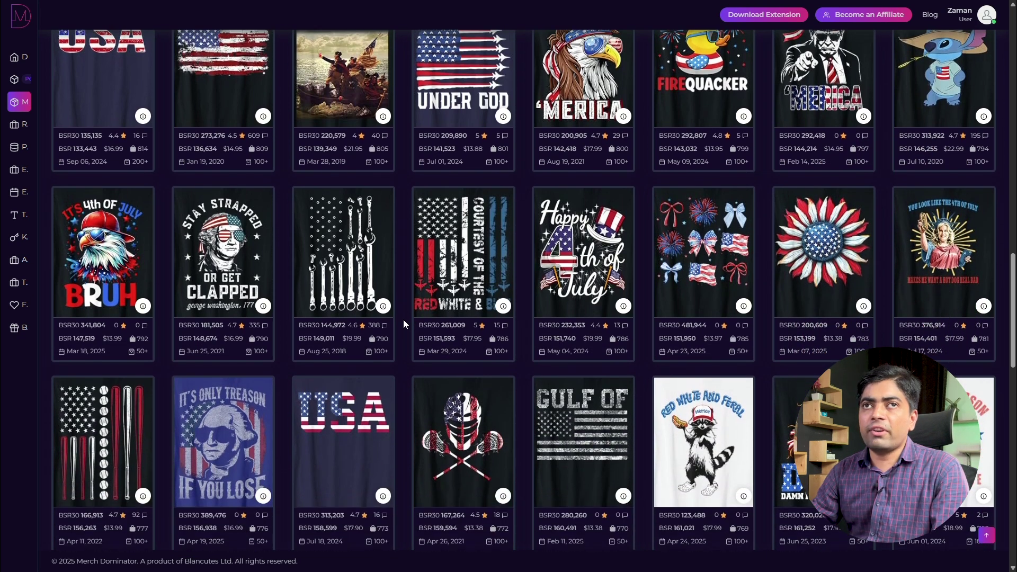
scroll(403, 323, "down", 2)
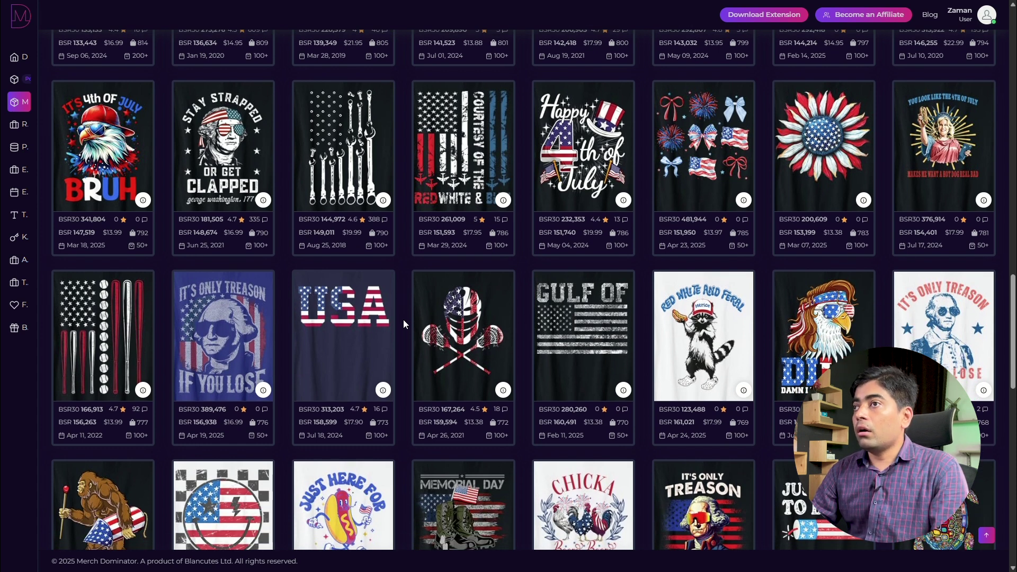
scroll(403, 319, "down", 2)
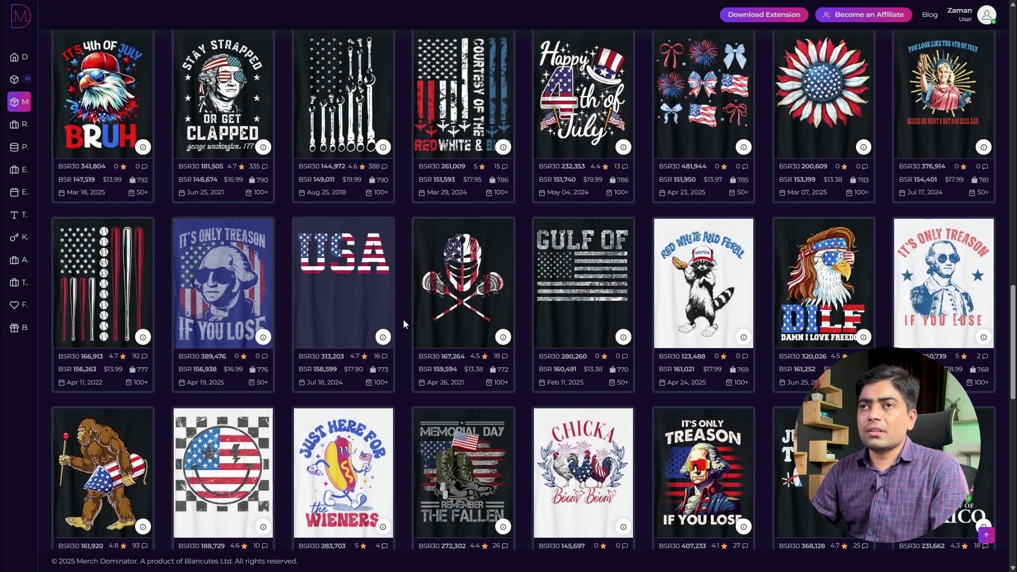
scroll(404, 323, "down", 1)
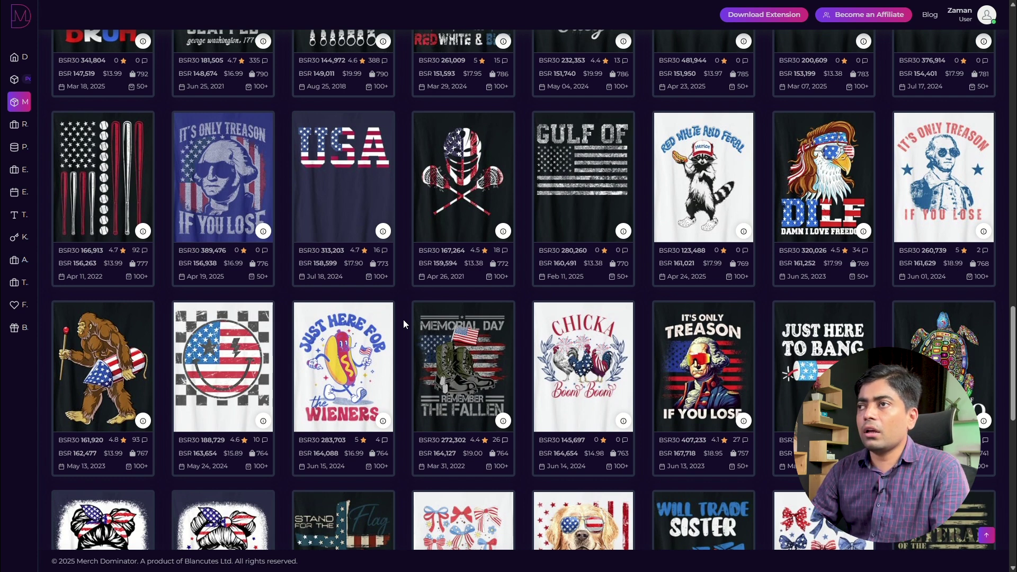
scroll(404, 324, "down", 1)
scroll(403, 323, "down", 1)
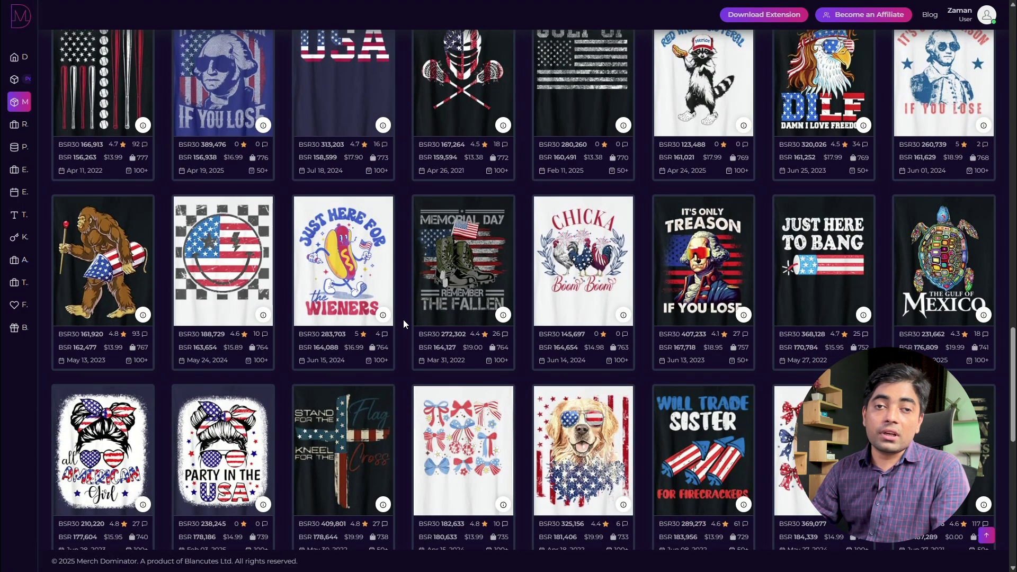
scroll(404, 323, "down", 2)
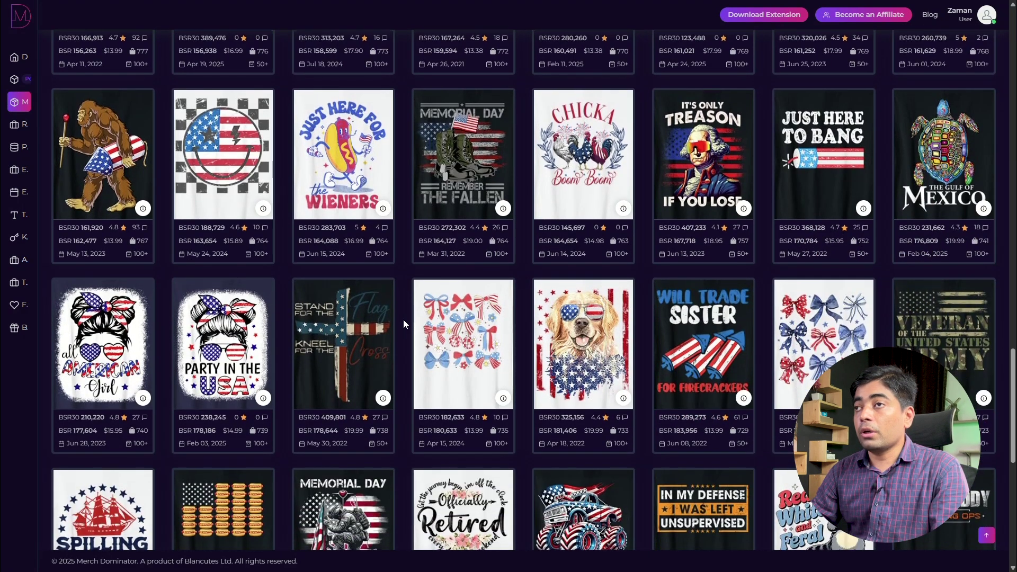
scroll(403, 324, "down", 1)
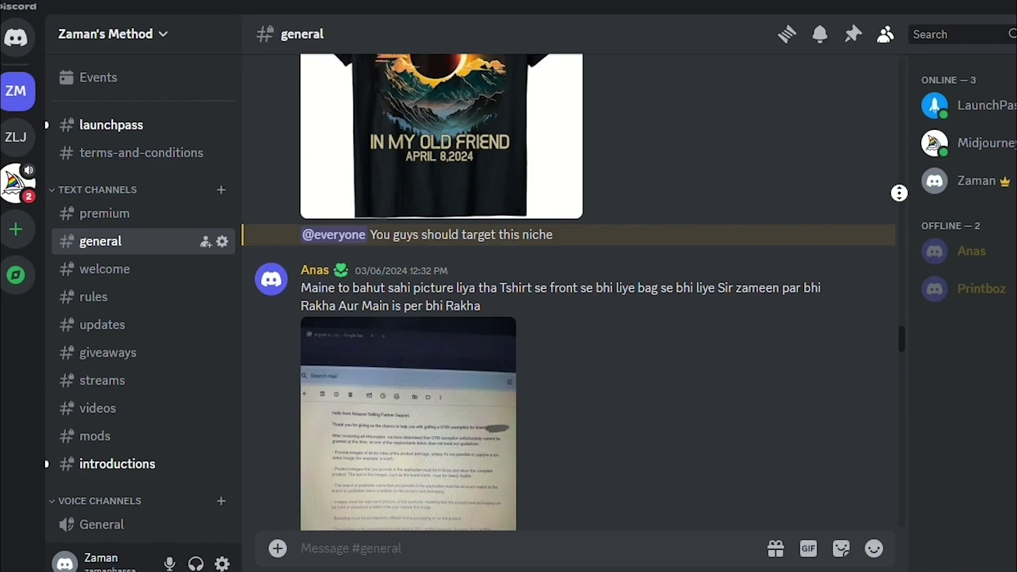
Switch to Discord and read the general channel's messages about target niches and daily design strategy
scroll(898, 229, "down", 1)
scroll(898, 228, "down", 20)
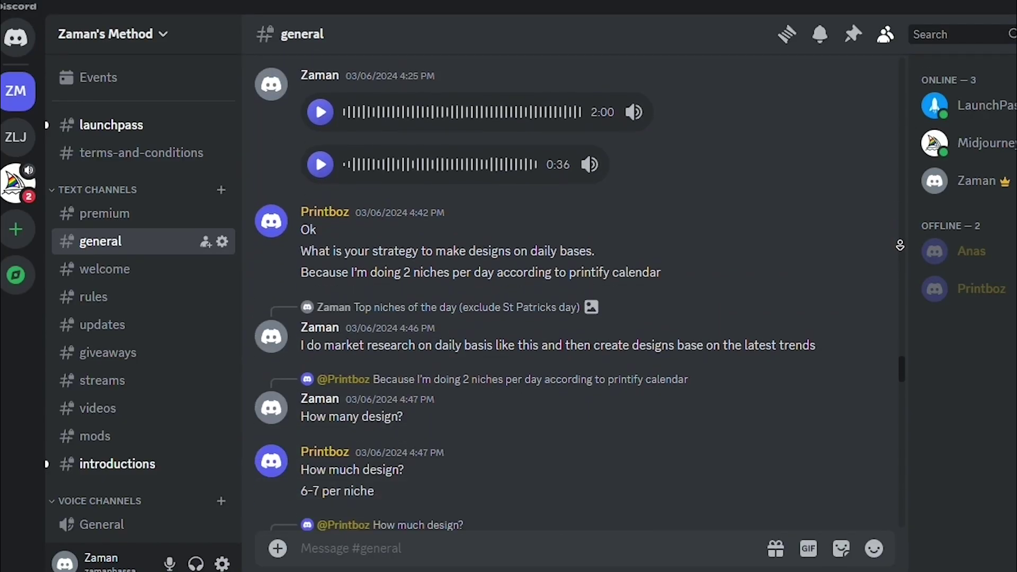